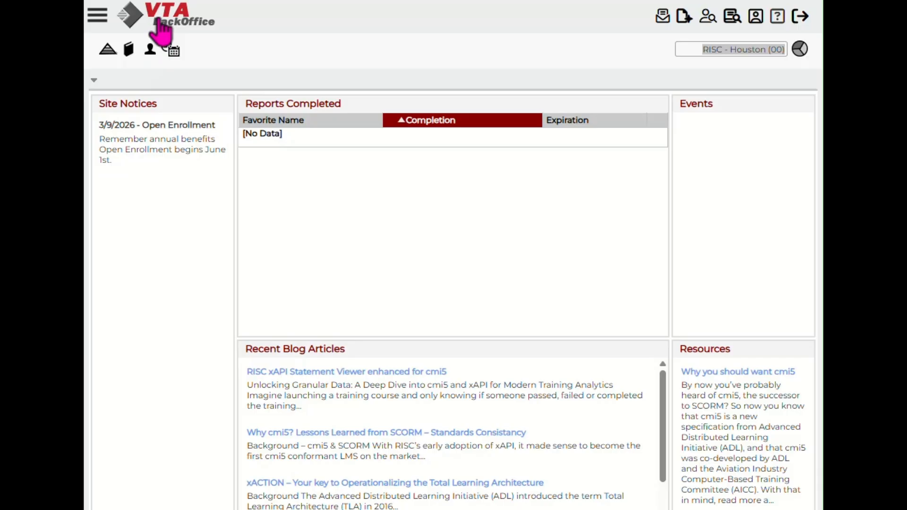
left_click(97, 16)
left_click(109, 82)
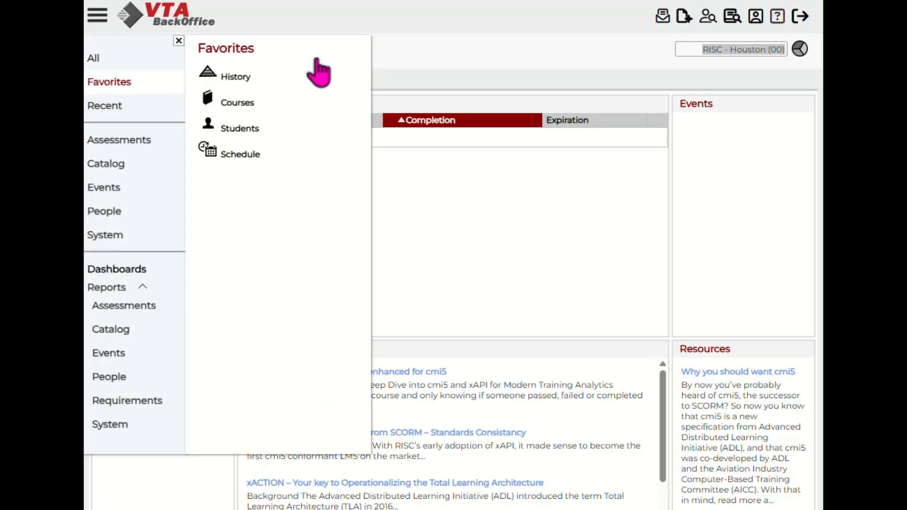
left_click(477, 54)
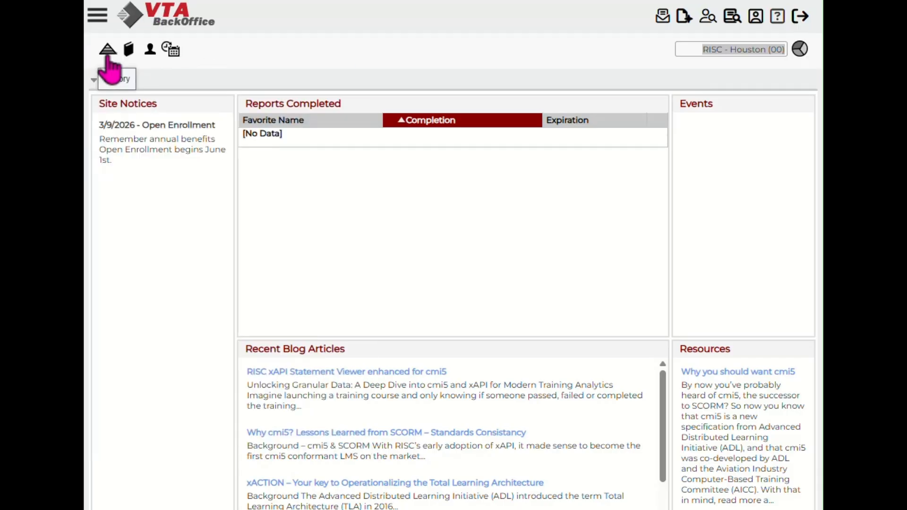
- Open the History sessions under Events and start adding a new history record
left_click(97, 17)
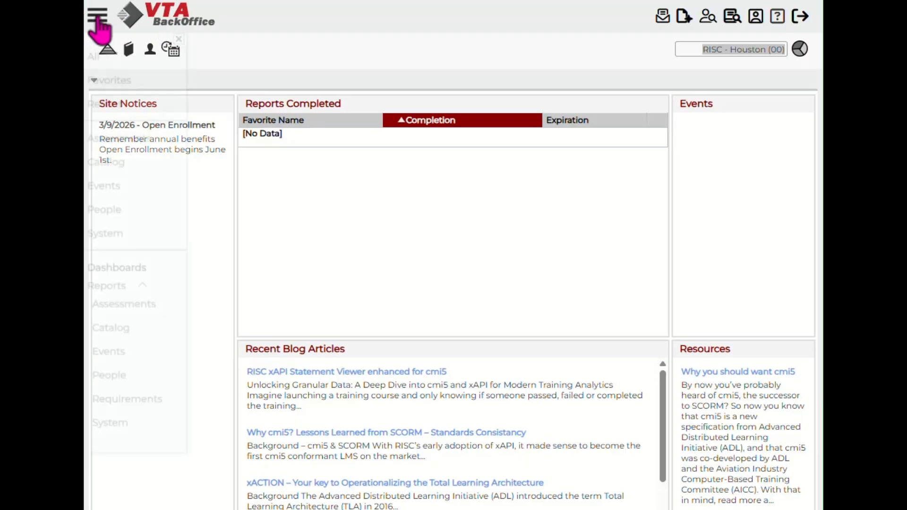
left_click(110, 189)
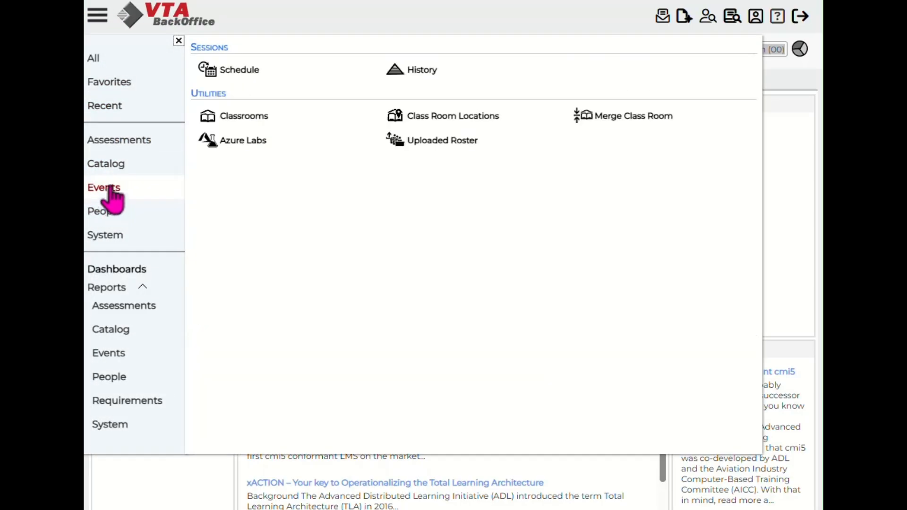
left_click(417, 71)
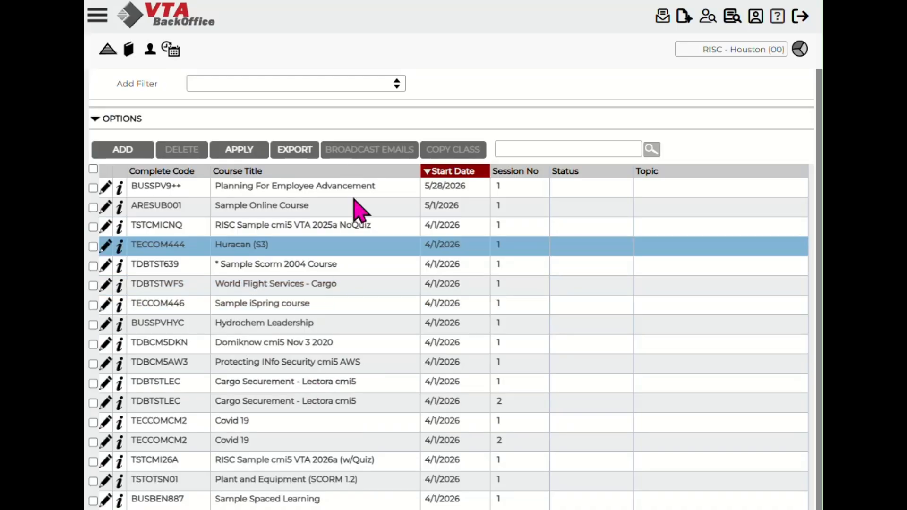
left_click(132, 150)
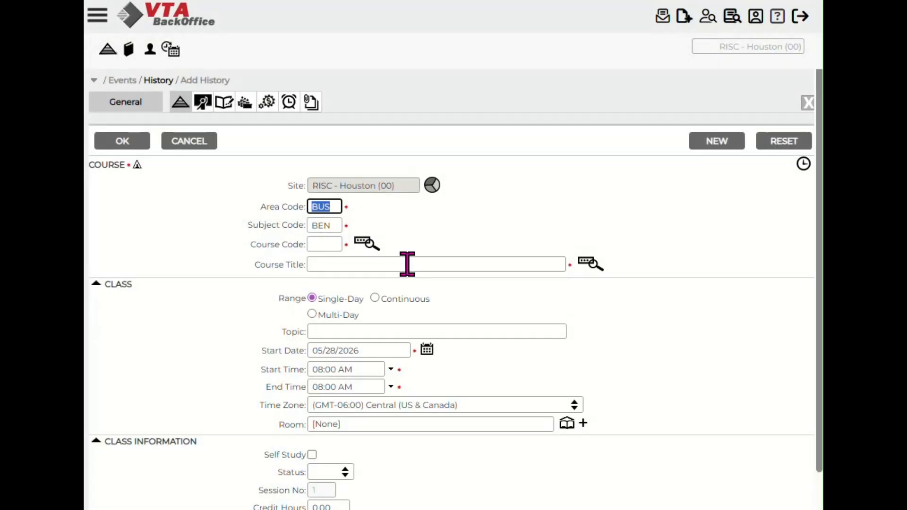
- Choose the New Employee Orientation course by title and set the single-day class's start date to 05/18/2026
left_click(407, 264)
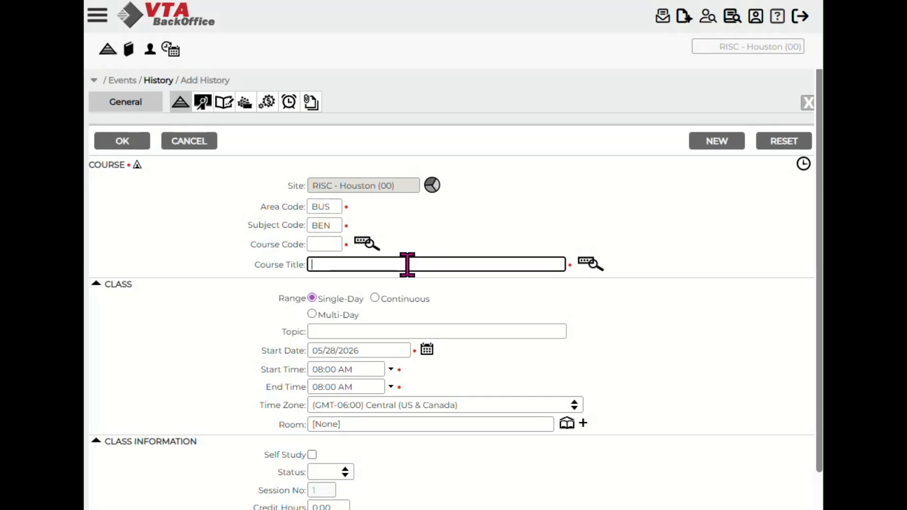
type("new e")
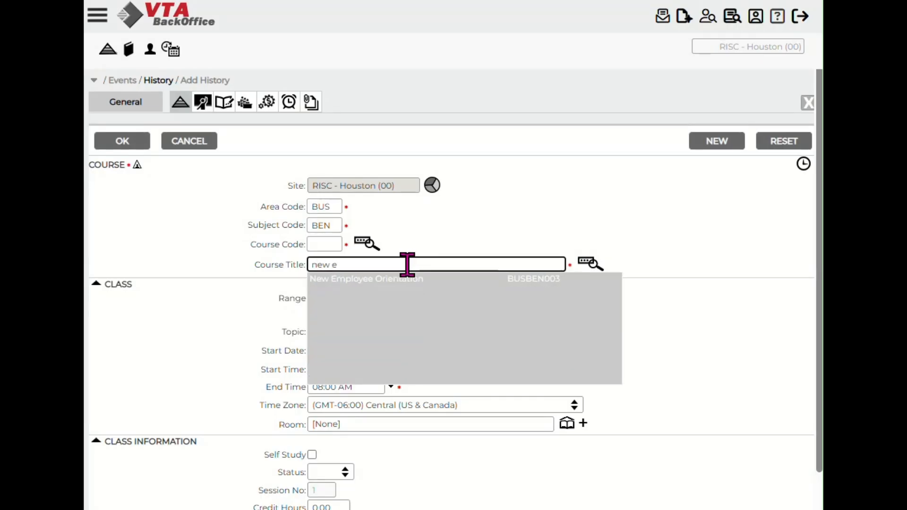
left_click(405, 280)
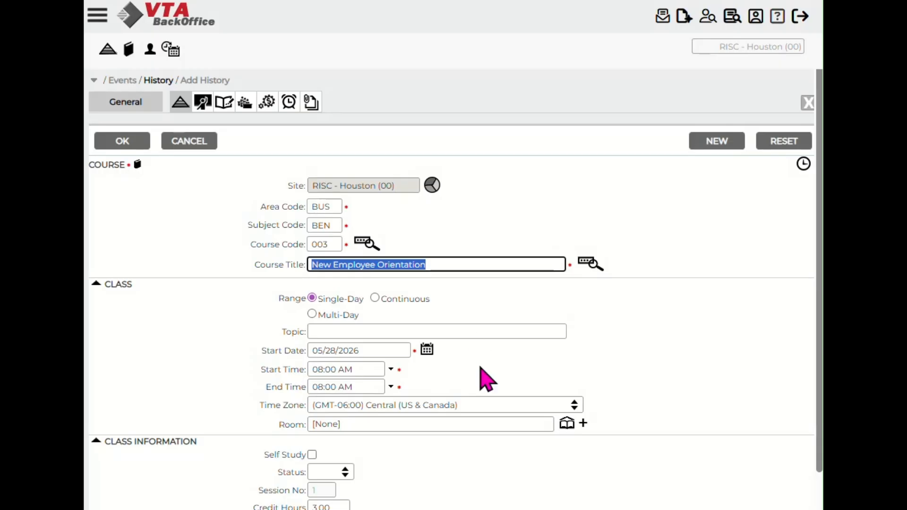
left_click(427, 349)
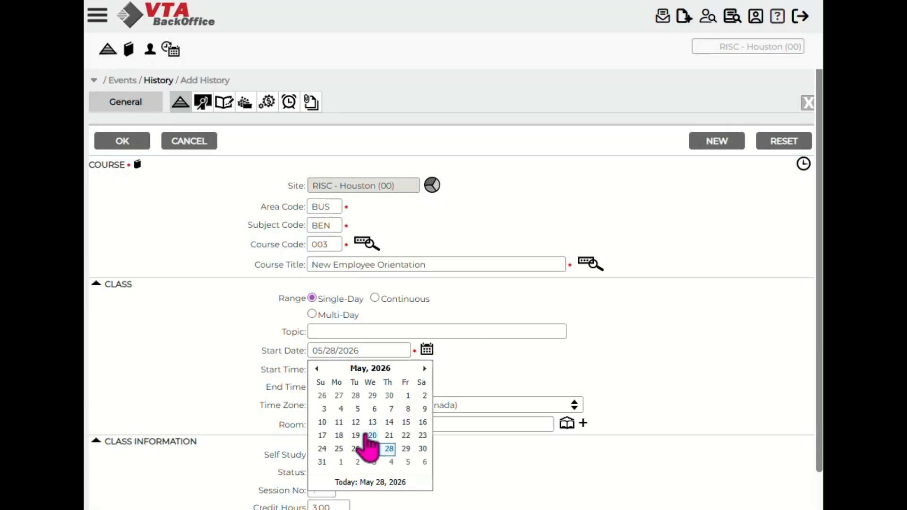
left_click(339, 436)
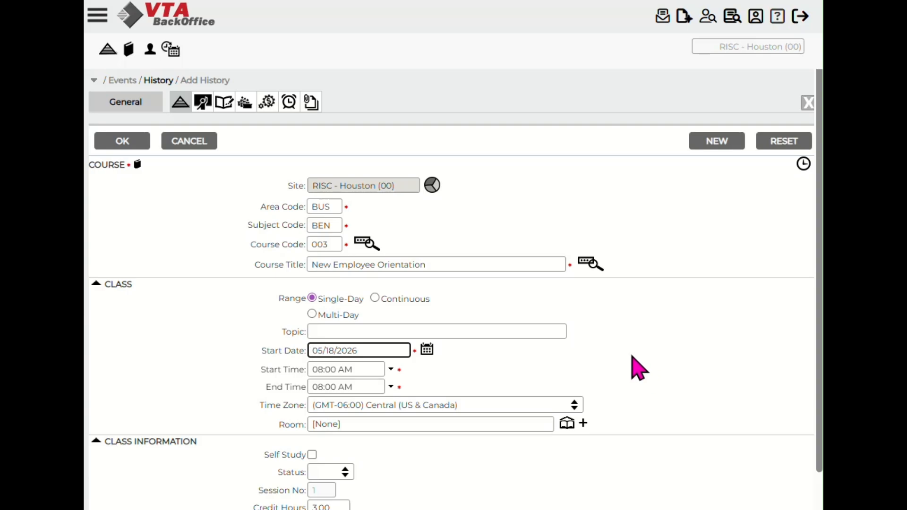
scroll(640, 370, "down", 3)
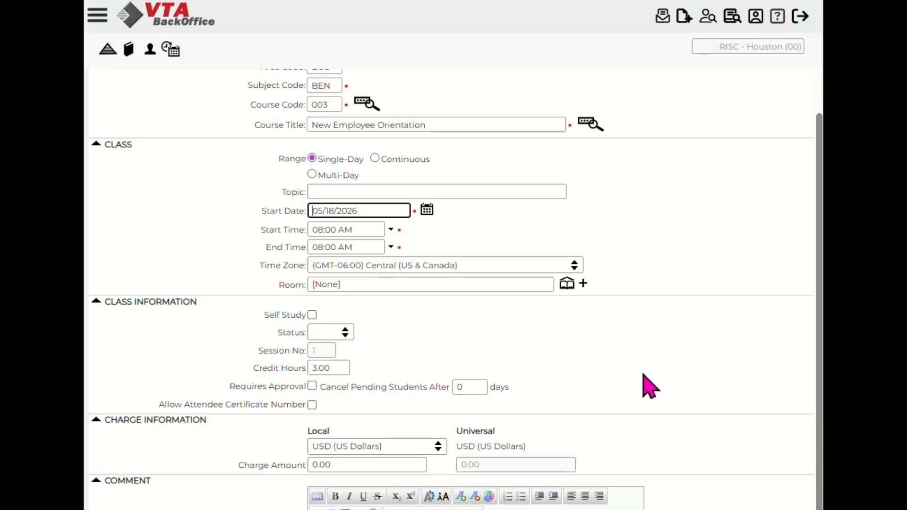
scroll(649, 386, "up", 3)
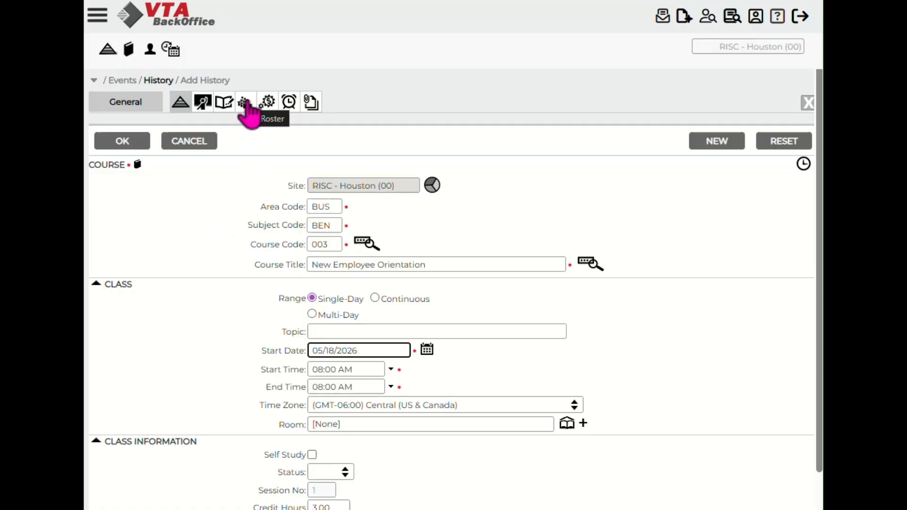
- Go to the class roster and add one student, looked up by name, with the Attend status
left_click(118, 103)
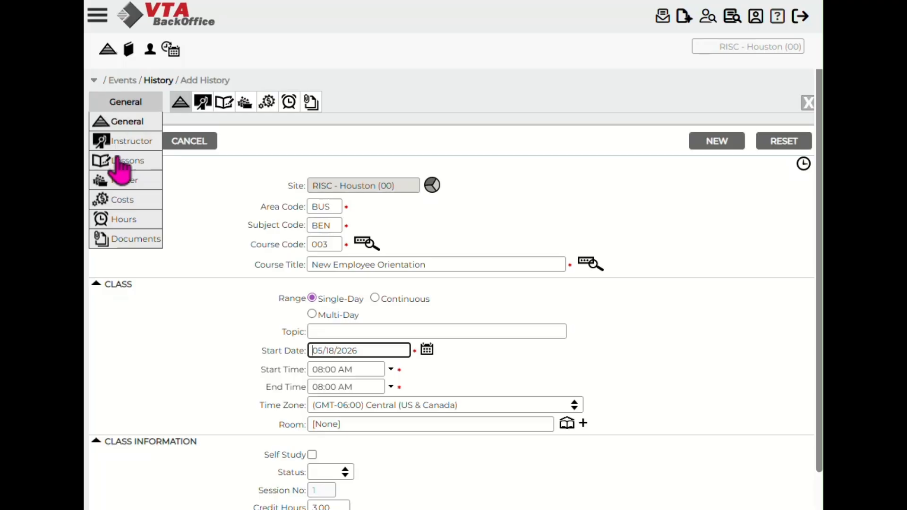
left_click(123, 180)
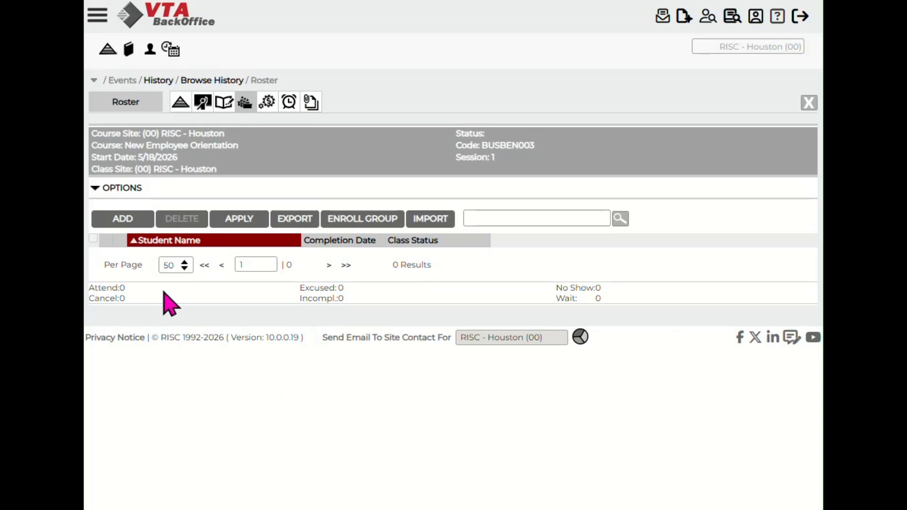
left_click(126, 223)
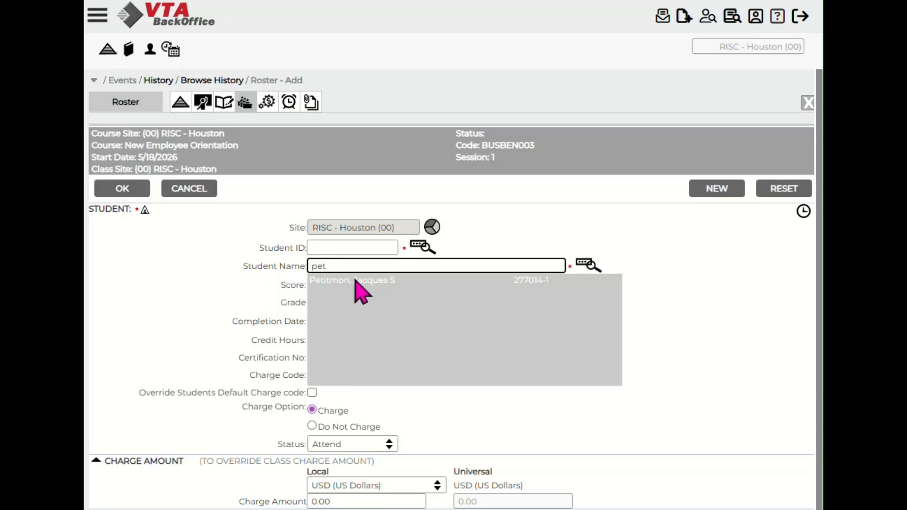
left_click(355, 280)
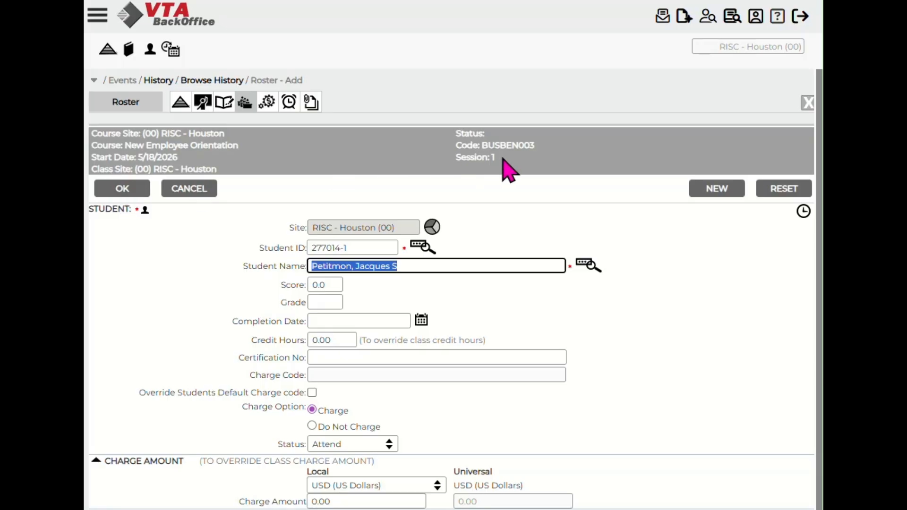
left_click(120, 190)
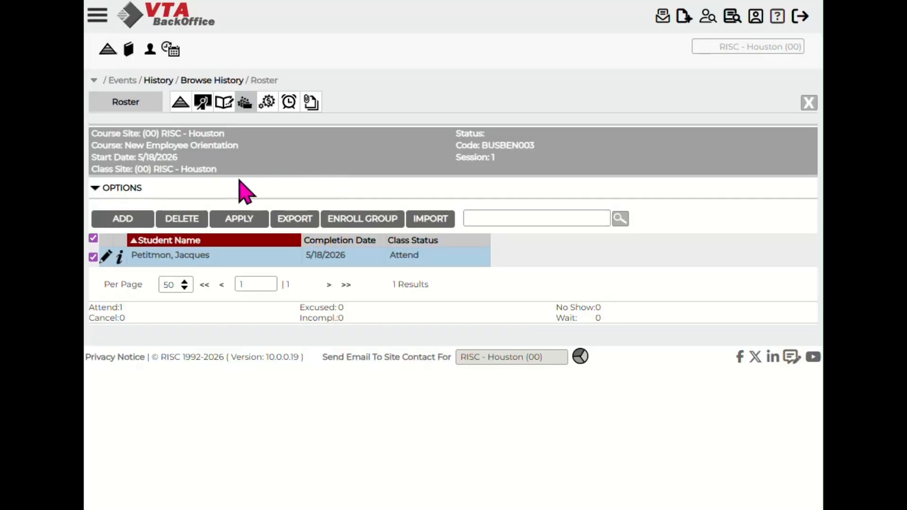
- Start a group enrollment and filter the available students to the Administration department
left_click(369, 222)
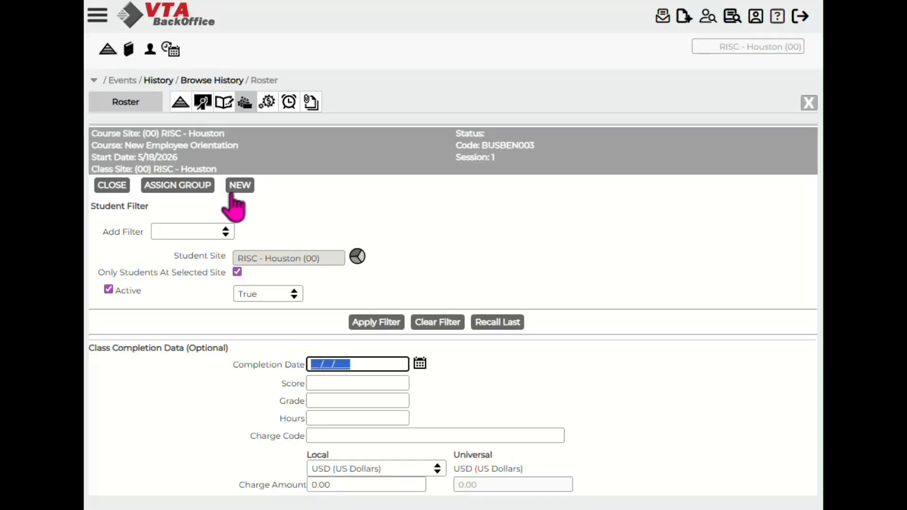
left_click(359, 323)
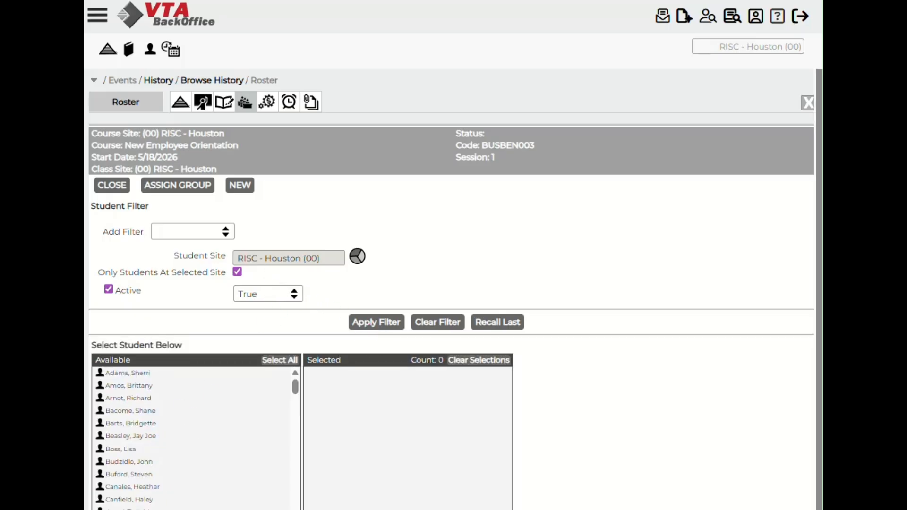
scroll(124, 444, "down", 5)
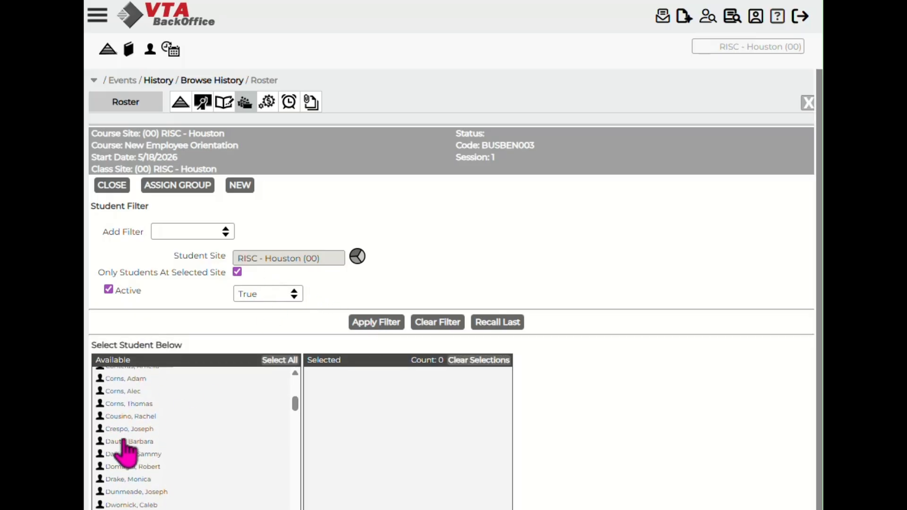
scroll(124, 451, "up", 5)
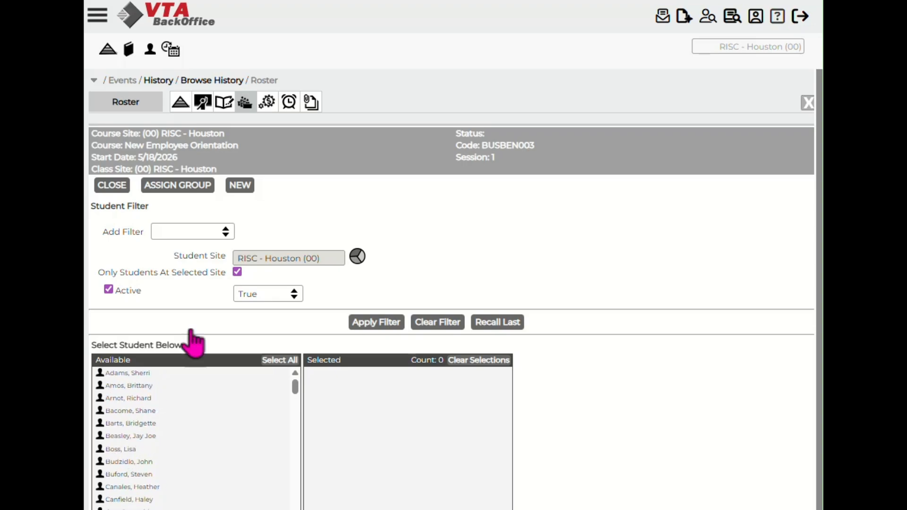
left_click(227, 232)
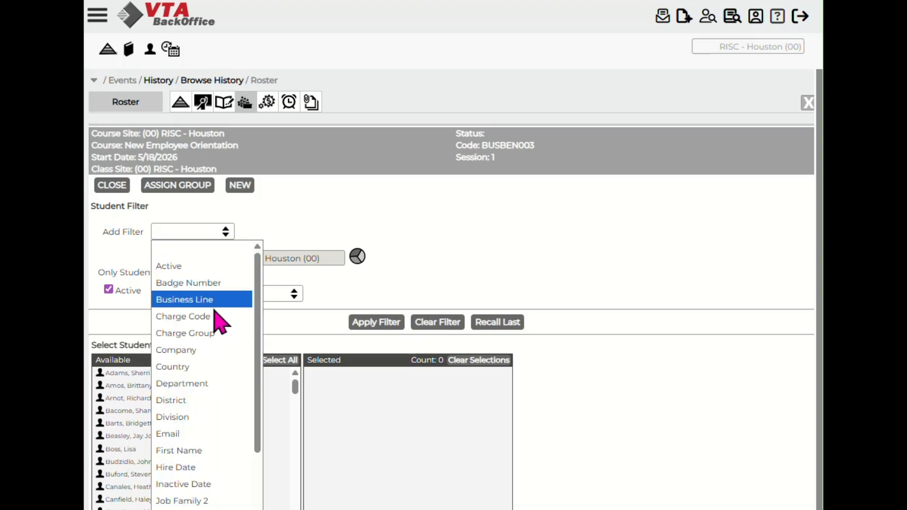
left_click(209, 382)
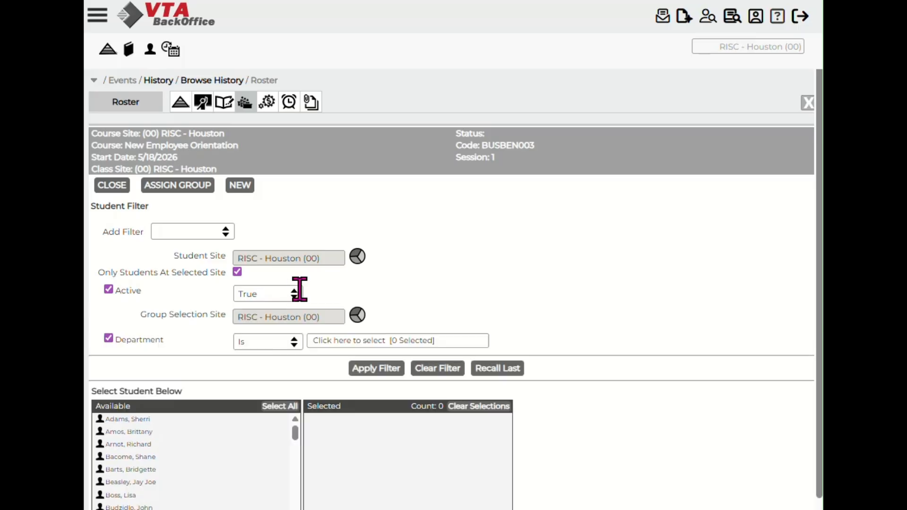
left_click(326, 340)
left_click(334, 379)
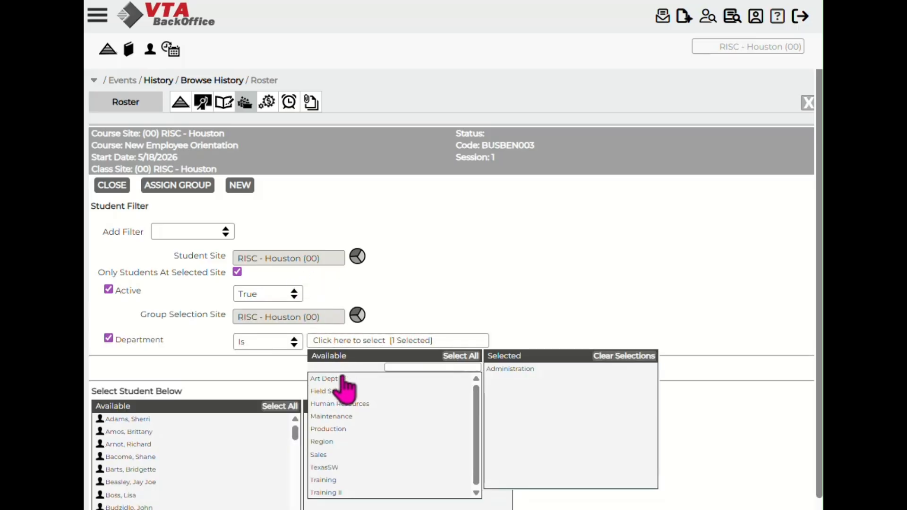
left_click(565, 303)
left_click(387, 369)
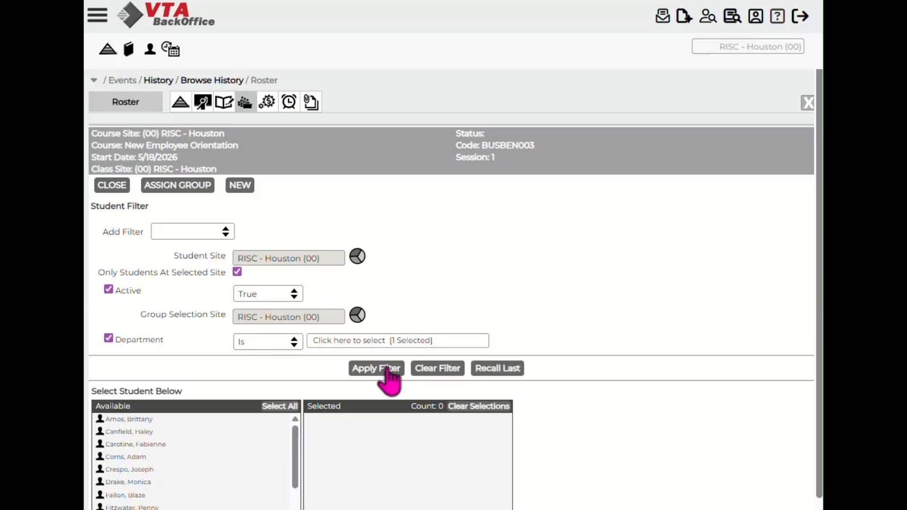
- Select three consecutive students from the filtered list and enroll them in the class as a group
left_click_drag(294, 443, 296, 504)
left_click(150, 485)
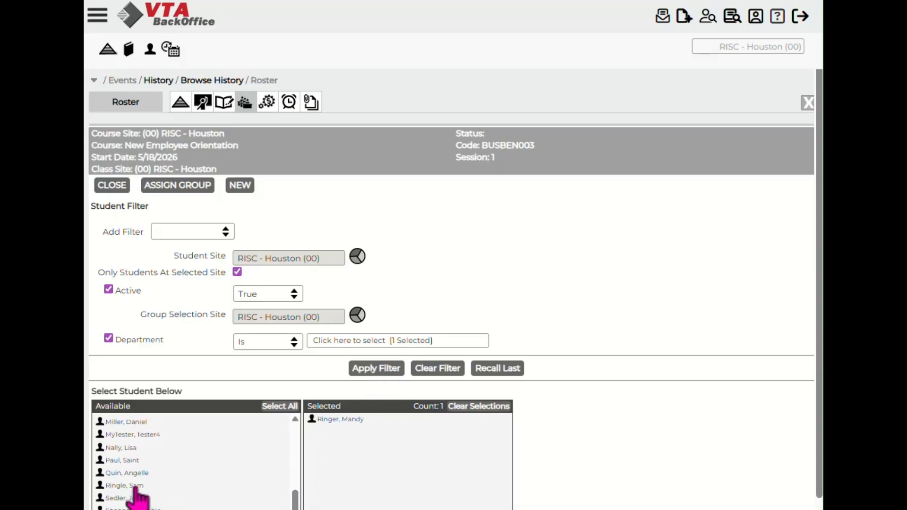
left_click(137, 486)
left_click(137, 486)
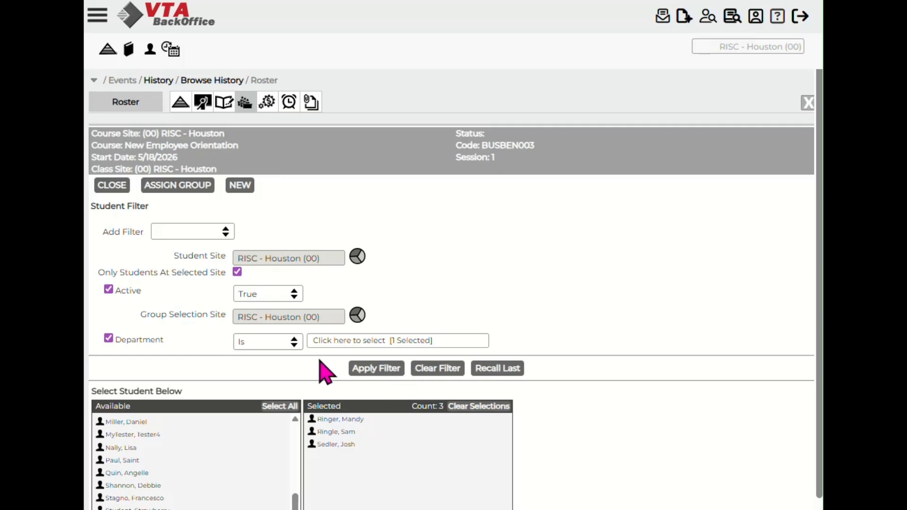
left_click(176, 187)
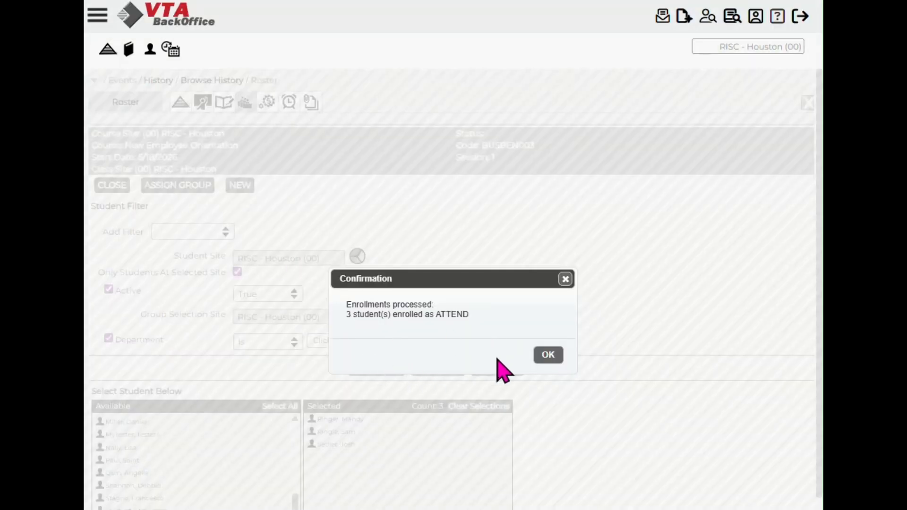
left_click(547, 355)
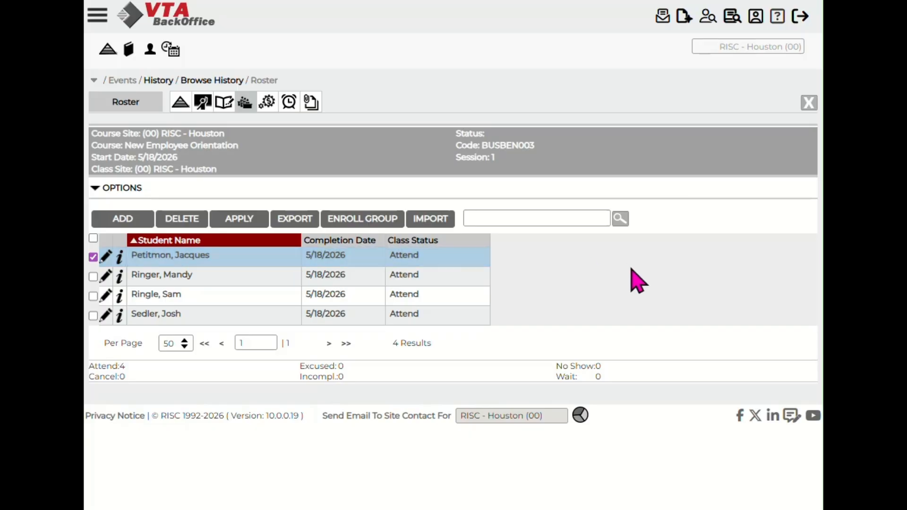
- Import HistoryRosterTemplate.xls into the class roster and look through the updated student list
left_click(431, 220)
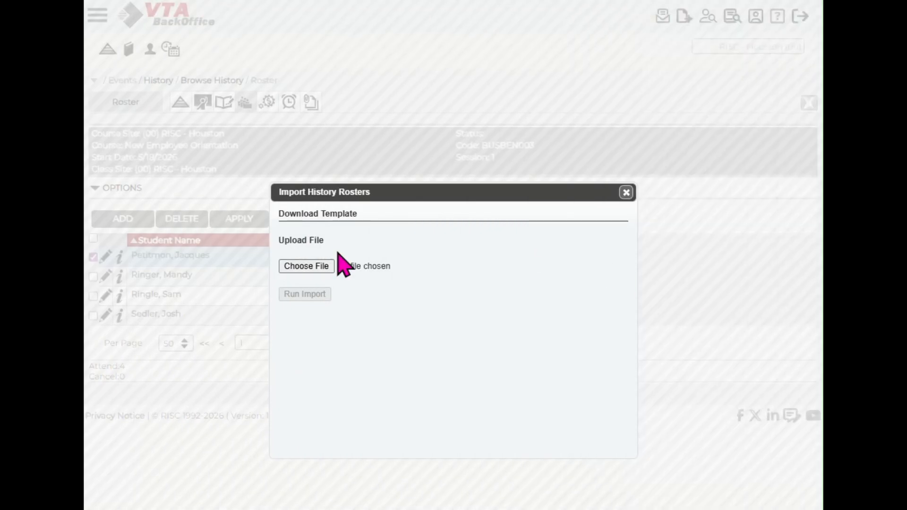
left_click(303, 268)
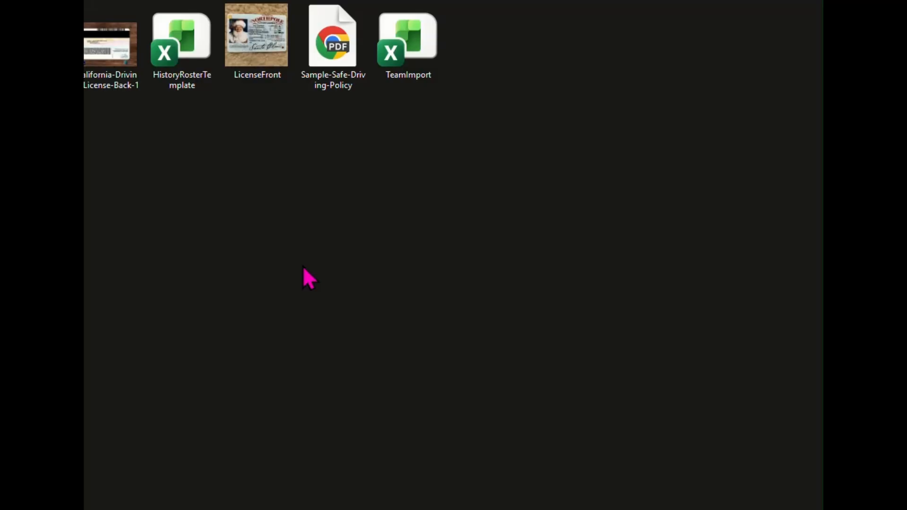
left_click(183, 86)
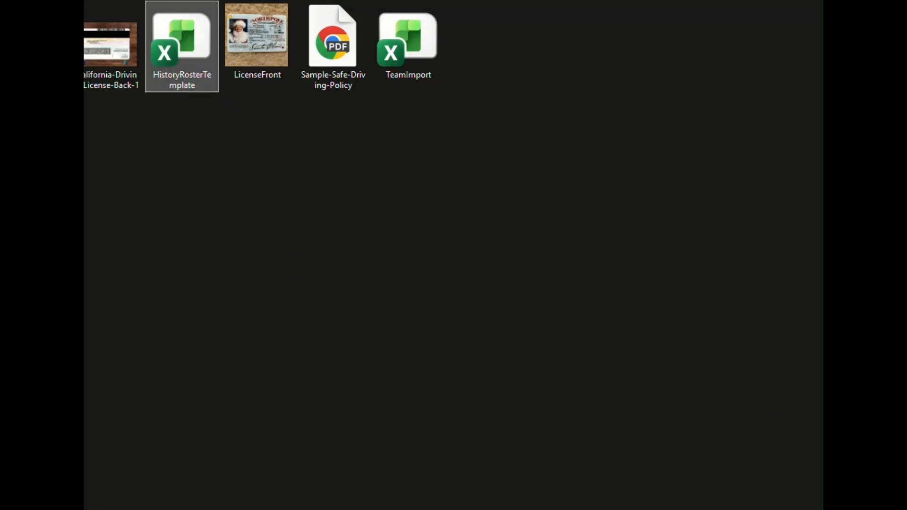
key("Return")
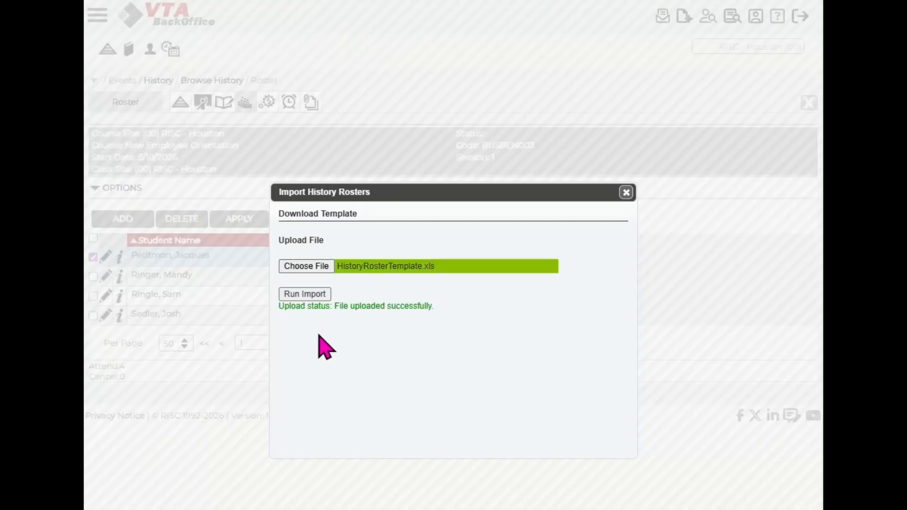
left_click(303, 297)
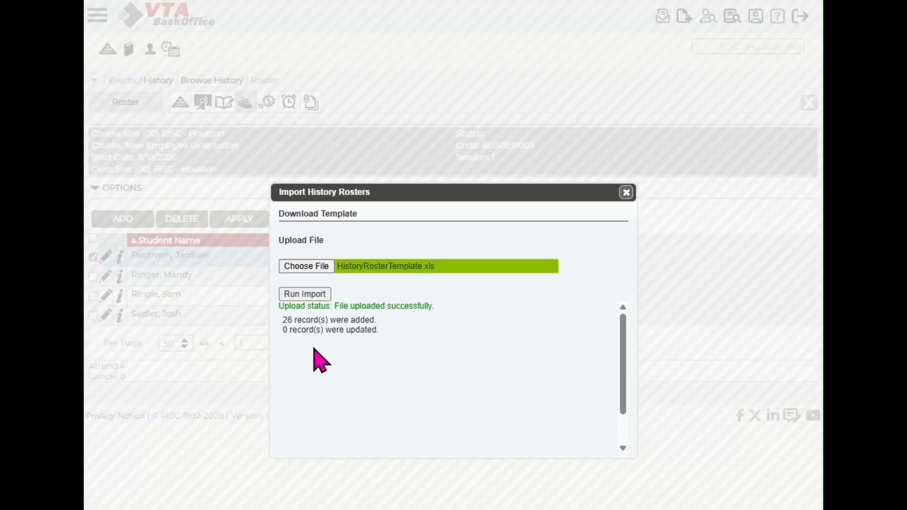
left_click(625, 193)
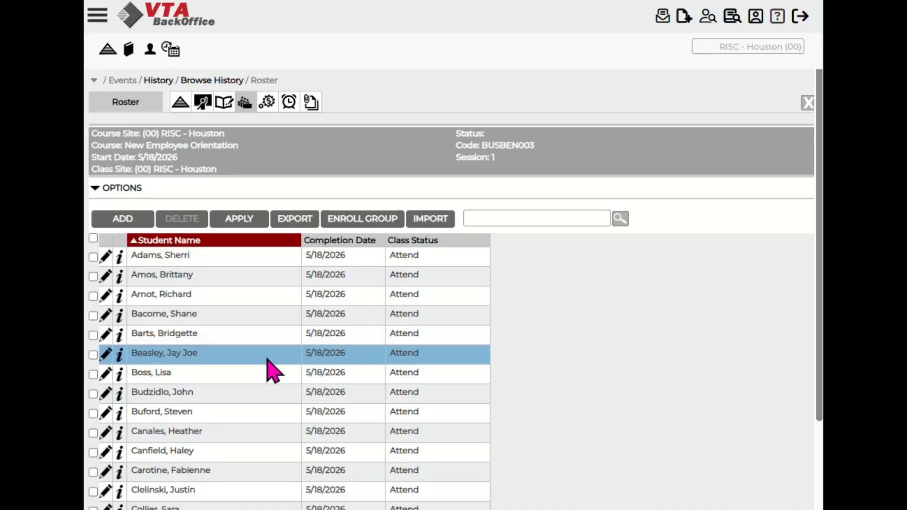
scroll(279, 373, "down", 6)
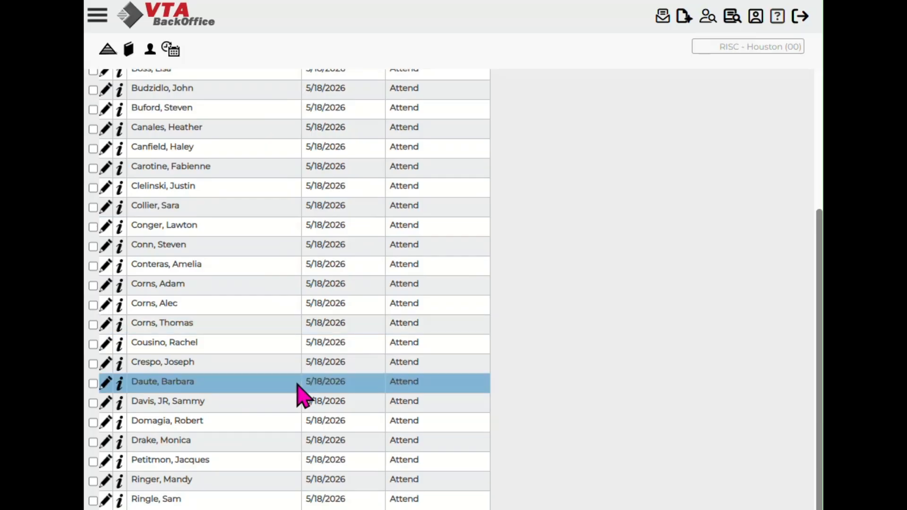
scroll(302, 396, "up", 6)
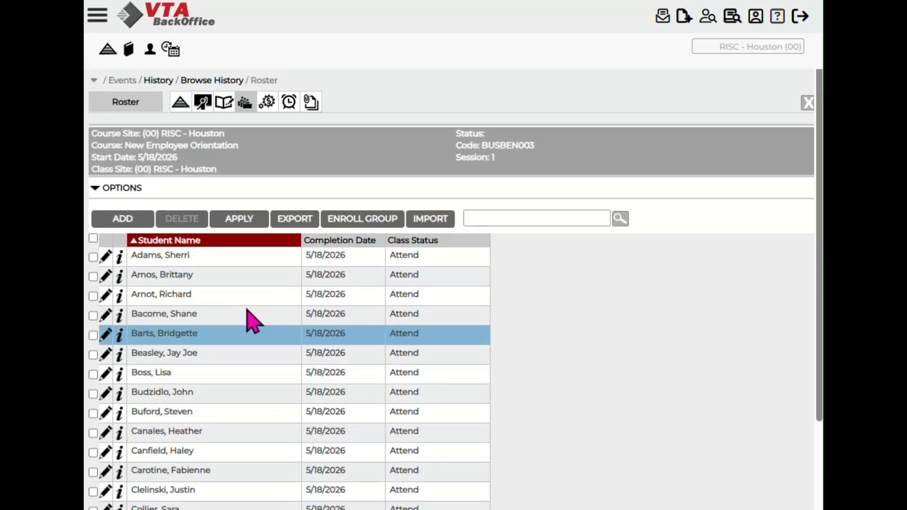